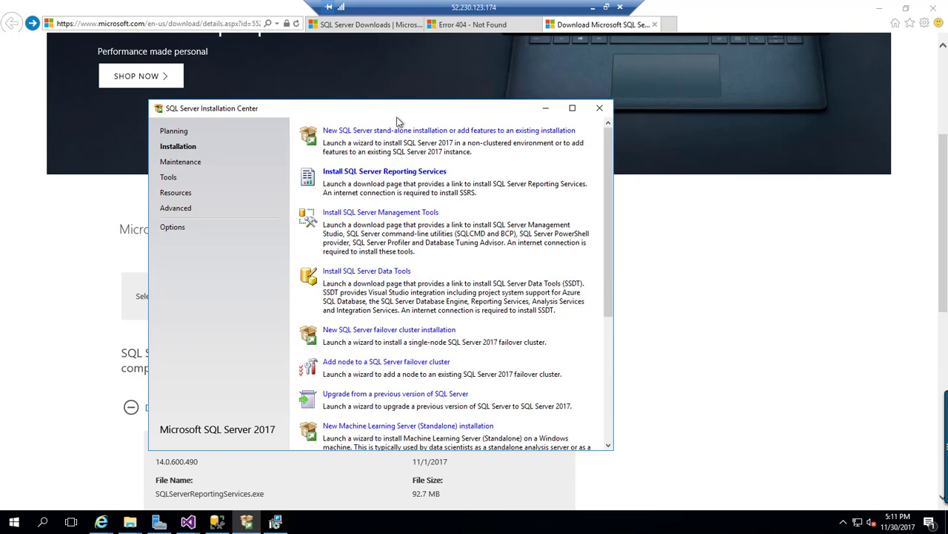
# Bring up the SQL Server 2017 Reporting Services download page, then reposition the Installation Center window
pyautogui.click(157, 28)
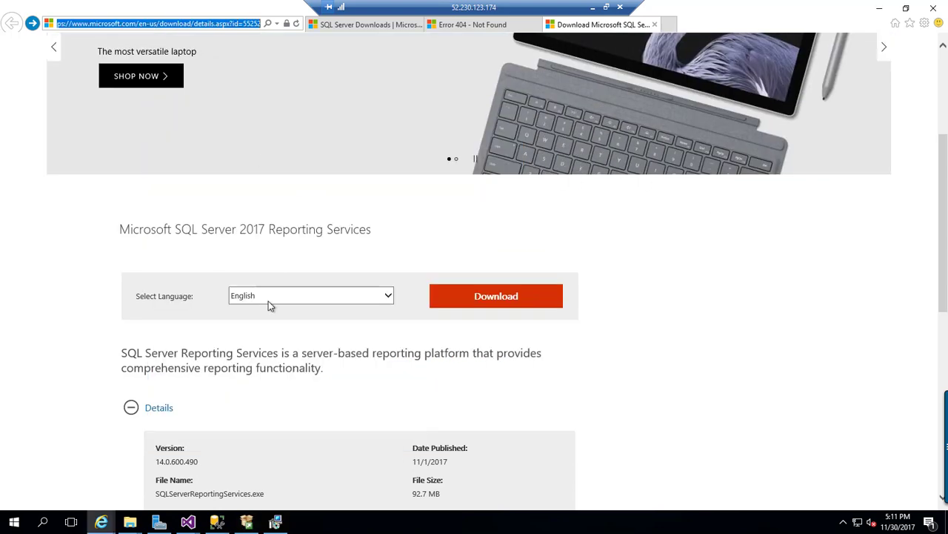
pyautogui.click(249, 525)
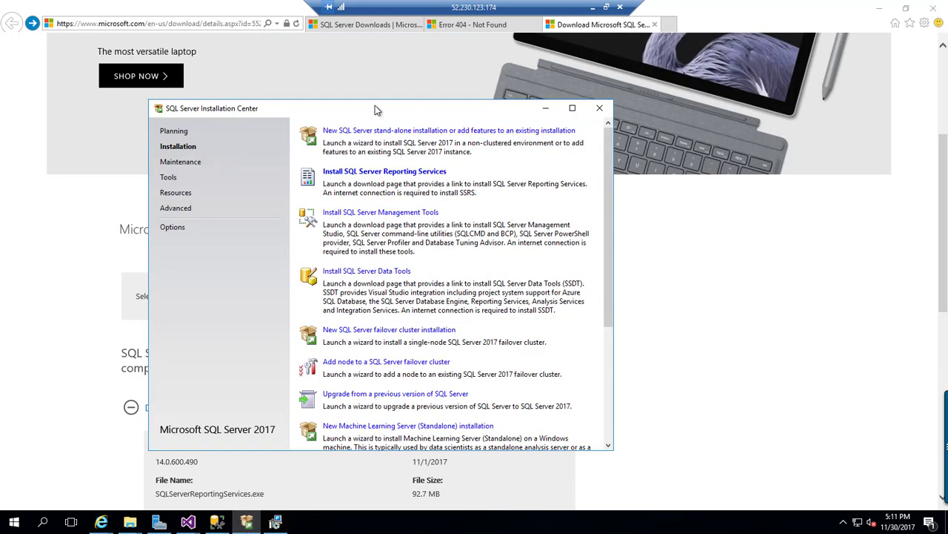
pyautogui.moveTo(375, 108); pyautogui.dragTo(464, 95)
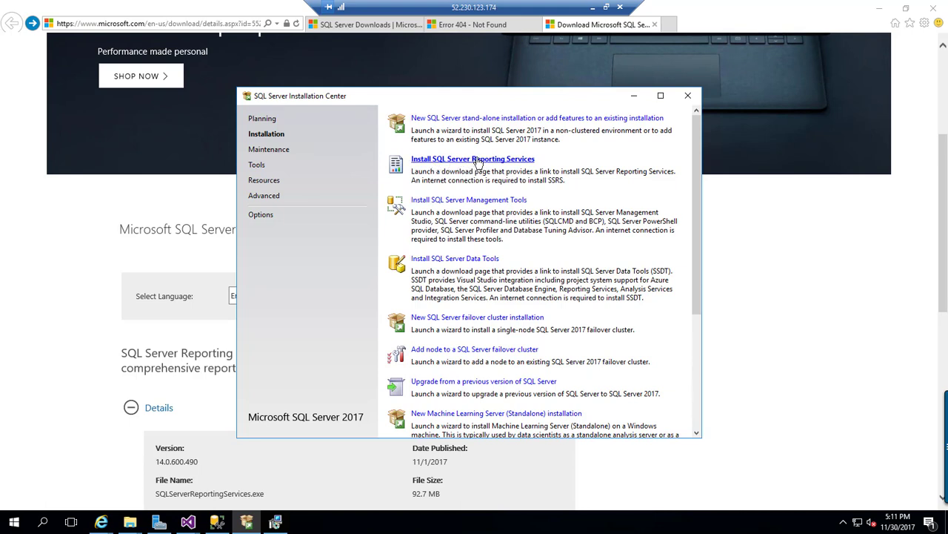
pyautogui.click(219, 25)
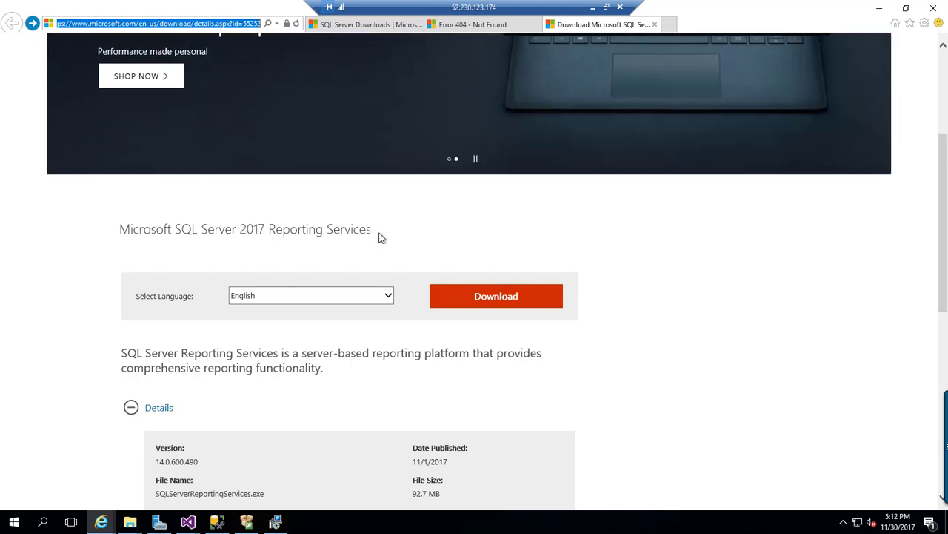
pyautogui.moveTo(381, 237); pyautogui.dragTo(135, 233)
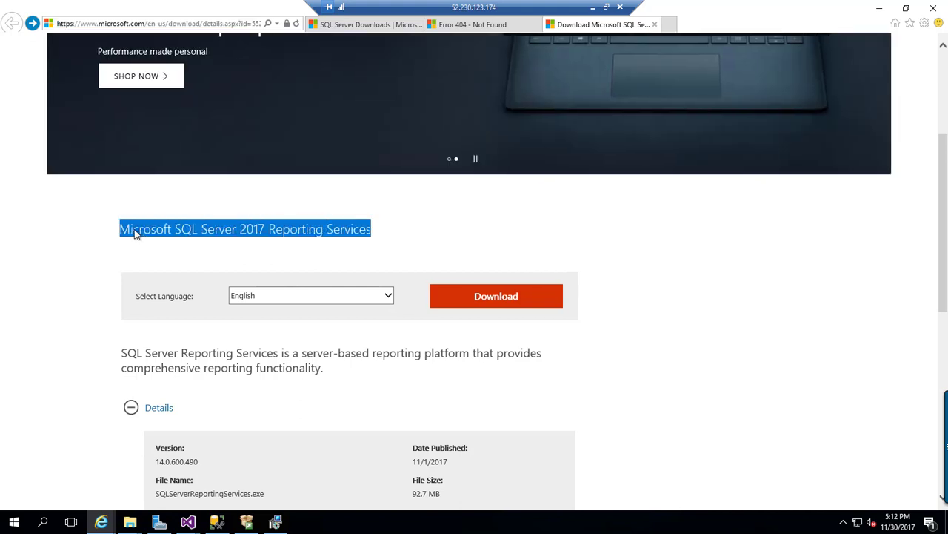
pyautogui.click(435, 245)
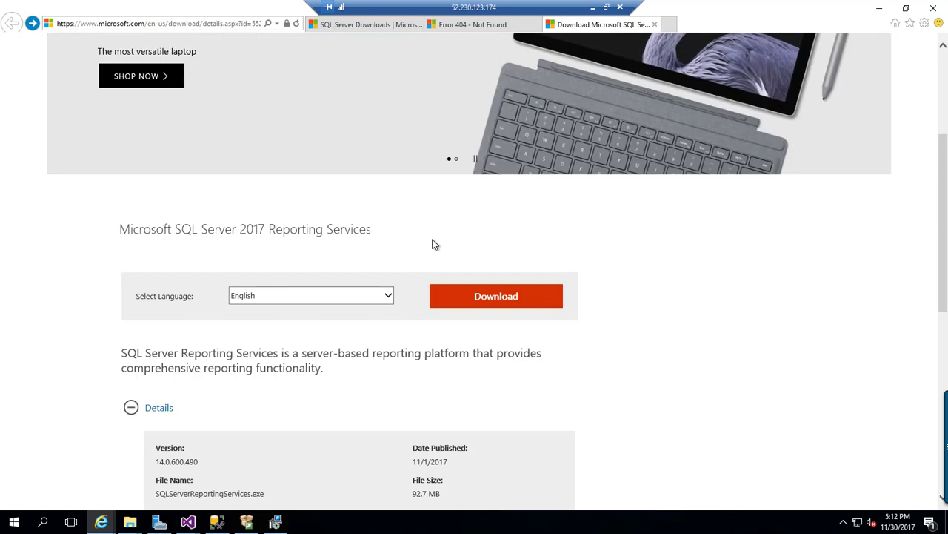
pyautogui.moveTo(351, 233); pyautogui.dragTo(127, 232)
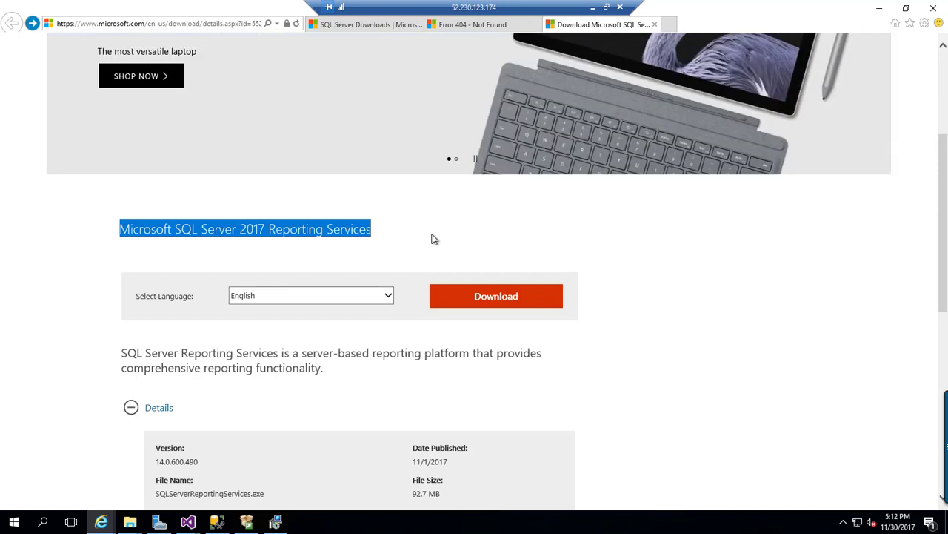
# Run the Reporting Services wizard with Evaluation edition, accepted license terms, and Reporting Services only
pyautogui.click(275, 524)
pyautogui.moveTo(380, 96); pyautogui.dragTo(330, 85)
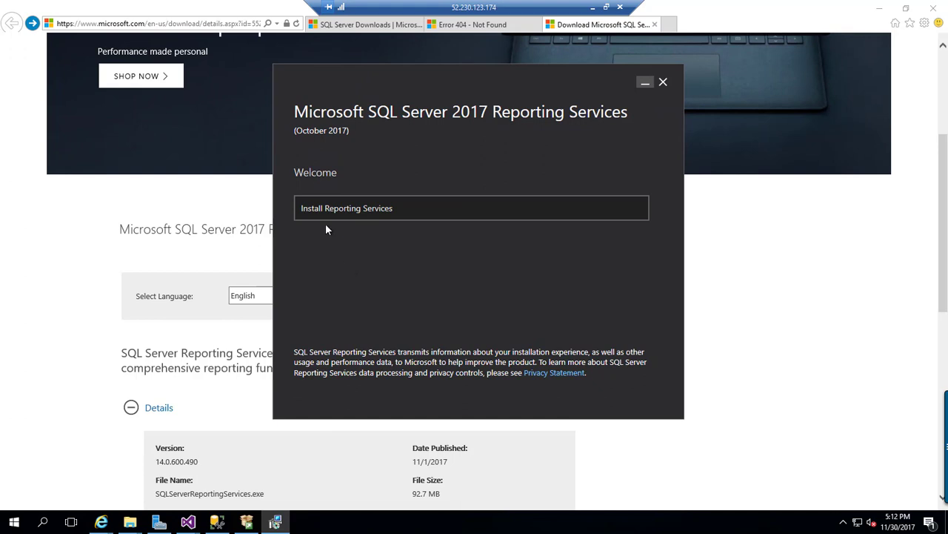
pyautogui.click(368, 213)
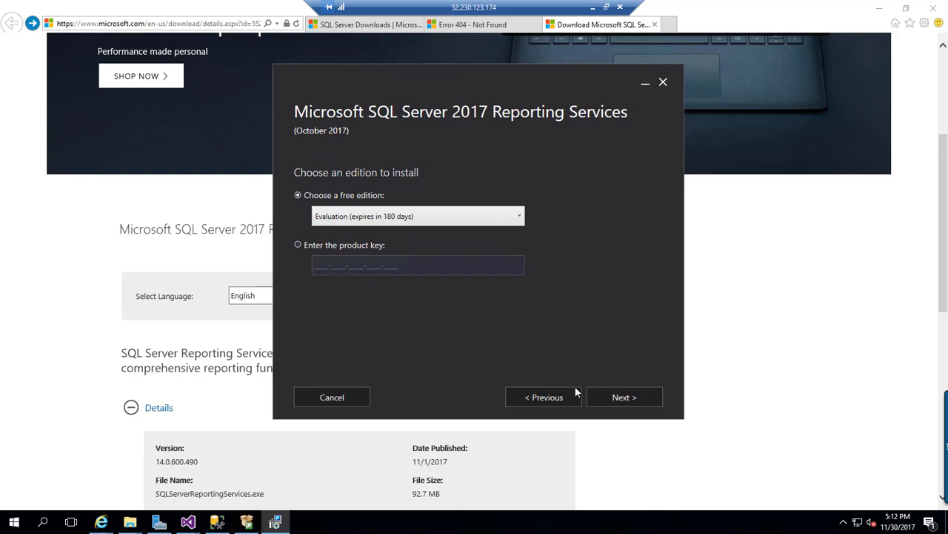
pyautogui.click(632, 397)
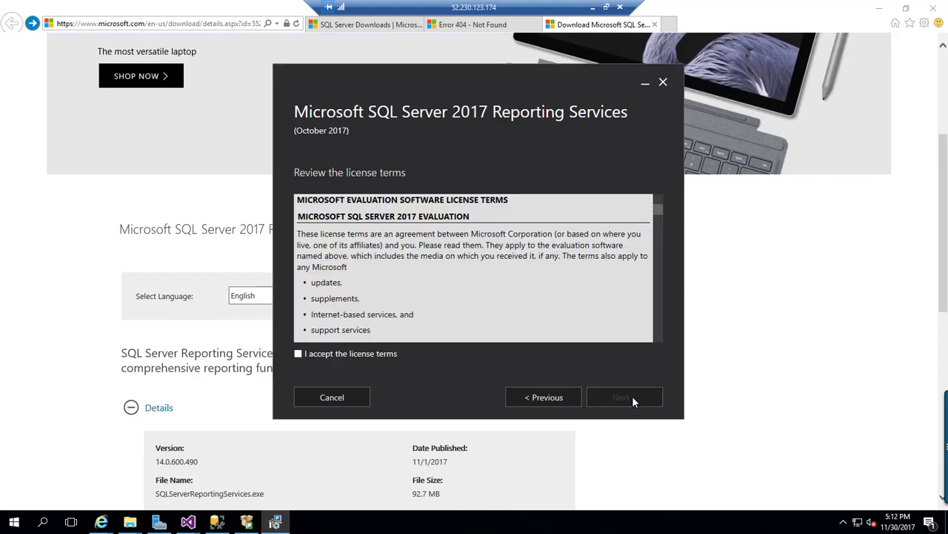
pyautogui.click(330, 357)
pyautogui.click(633, 398)
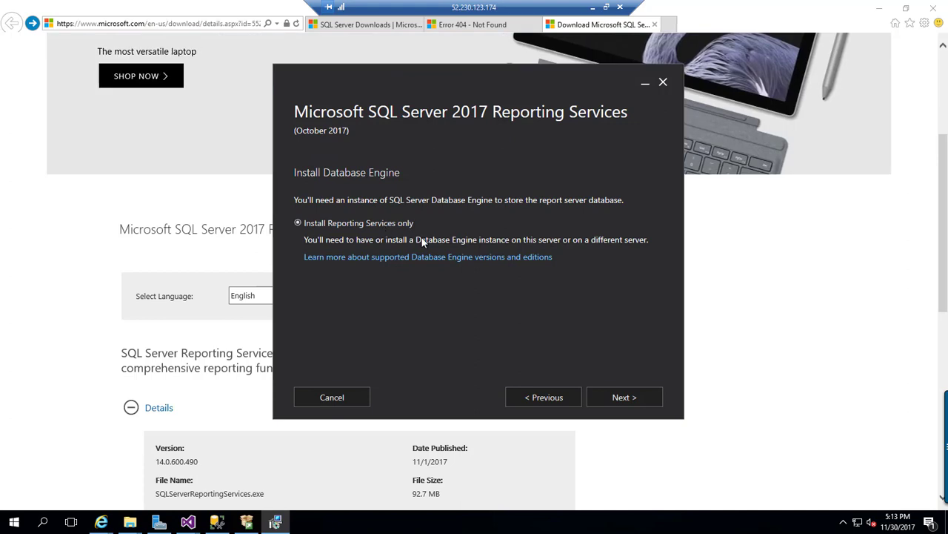
pyautogui.click(621, 397)
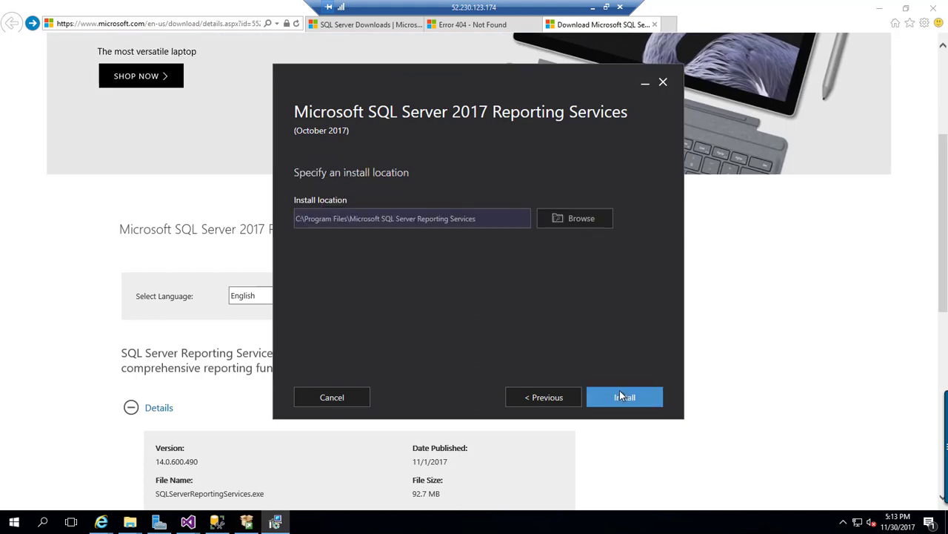
# Install to the default location and wait until Setup reports it completed
pyautogui.click(623, 398)
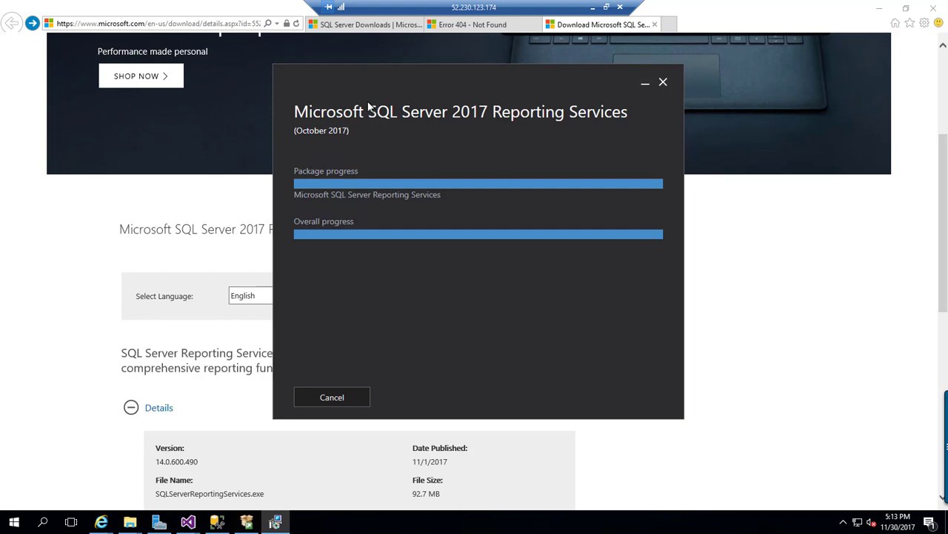
pyautogui.moveTo(417, 92); pyautogui.dragTo(401, 97)
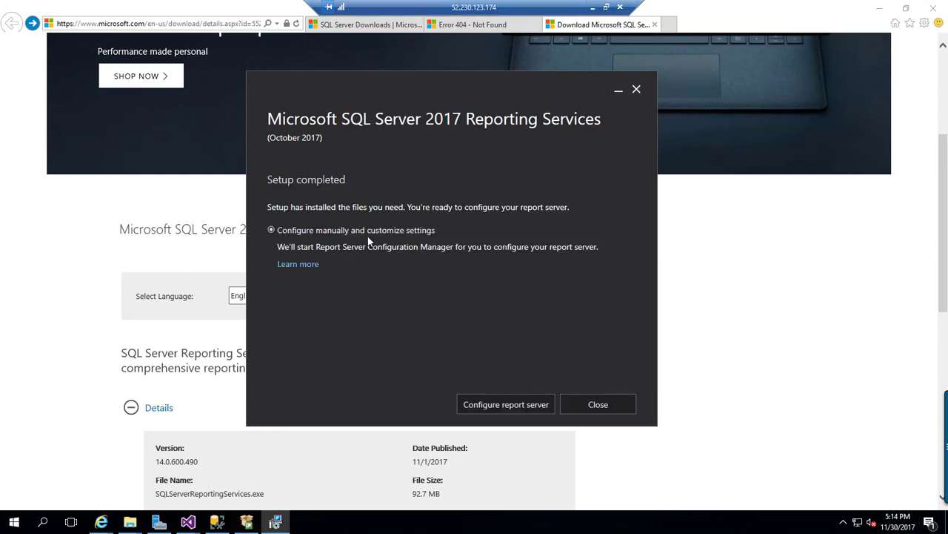
pyautogui.moveTo(270, 184); pyautogui.dragTo(281, 200)
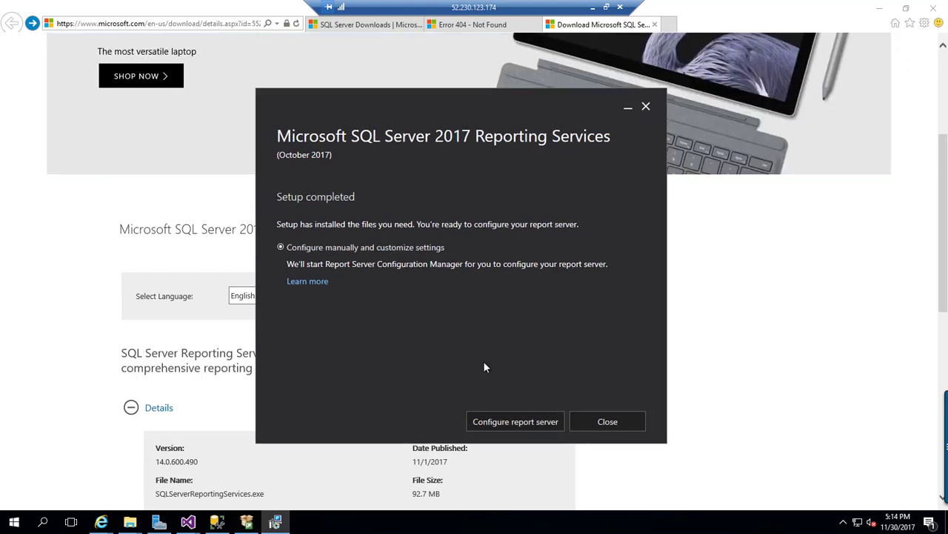
# Launch Report Server Configuration Manager and connect to the SSRS instance on SQL2016
pyautogui.click(524, 425)
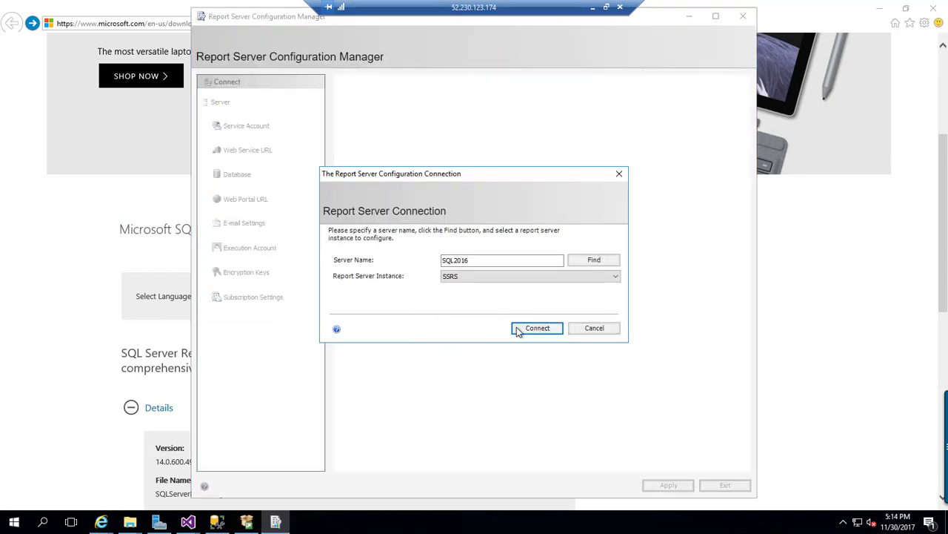
pyautogui.click(500, 277)
pyautogui.click(501, 277)
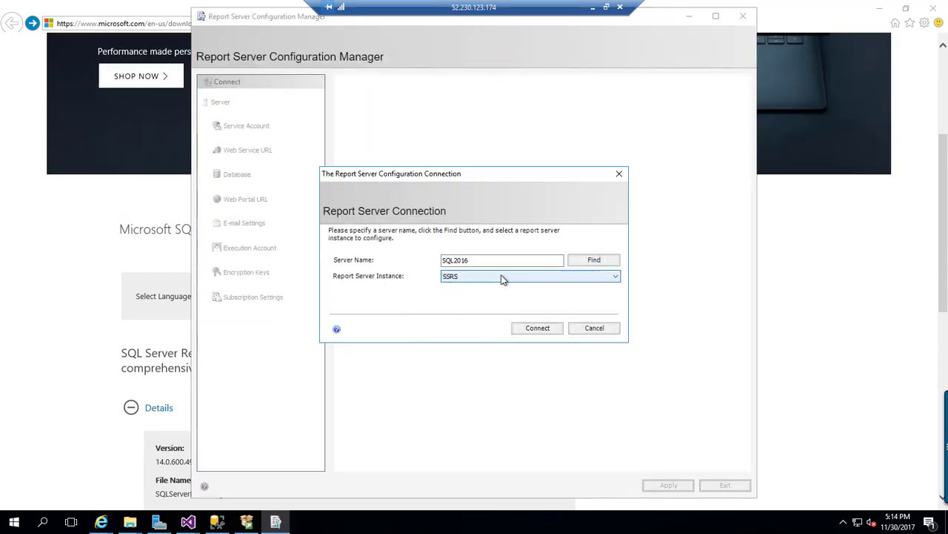
pyautogui.click(538, 328)
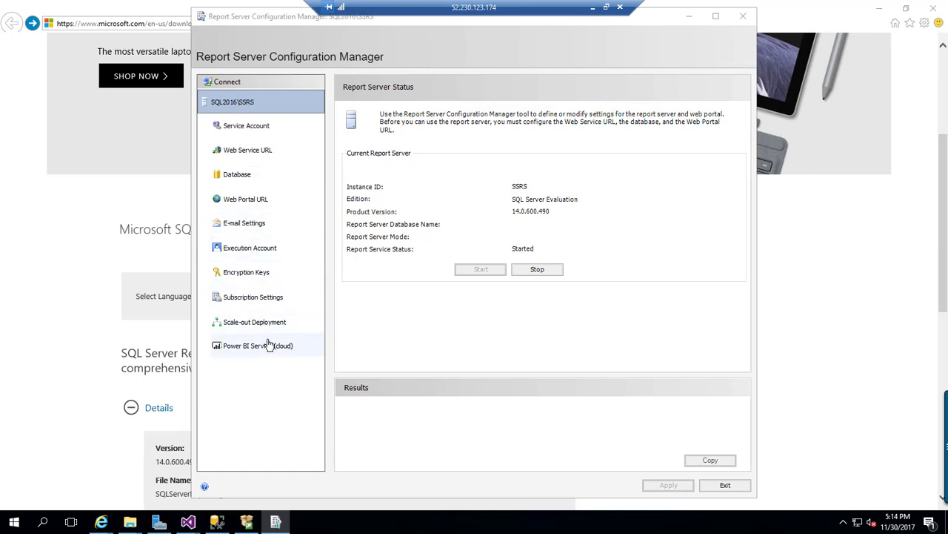
# Review the Service Account, Web Service URL, Database and Web Portal URL pages
pyautogui.click(234, 127)
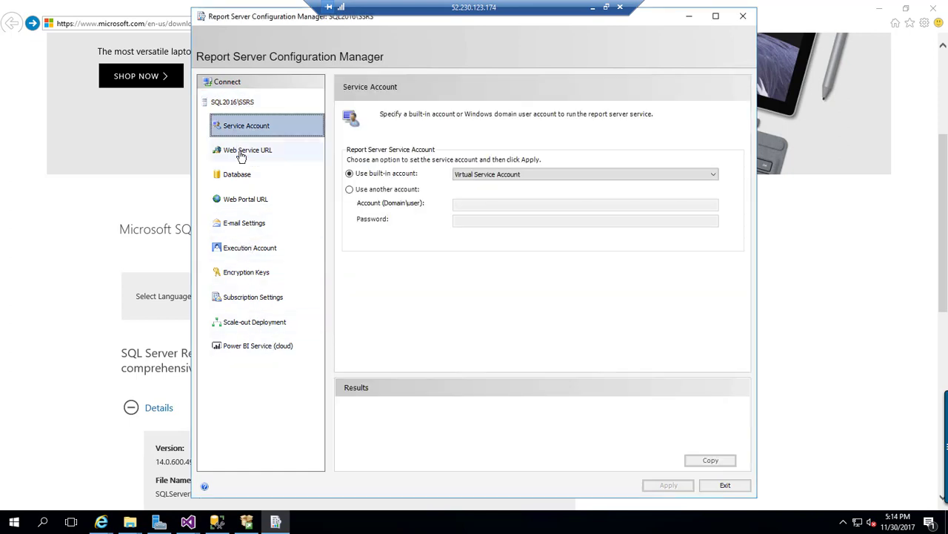
pyautogui.click(240, 154)
pyautogui.click(241, 182)
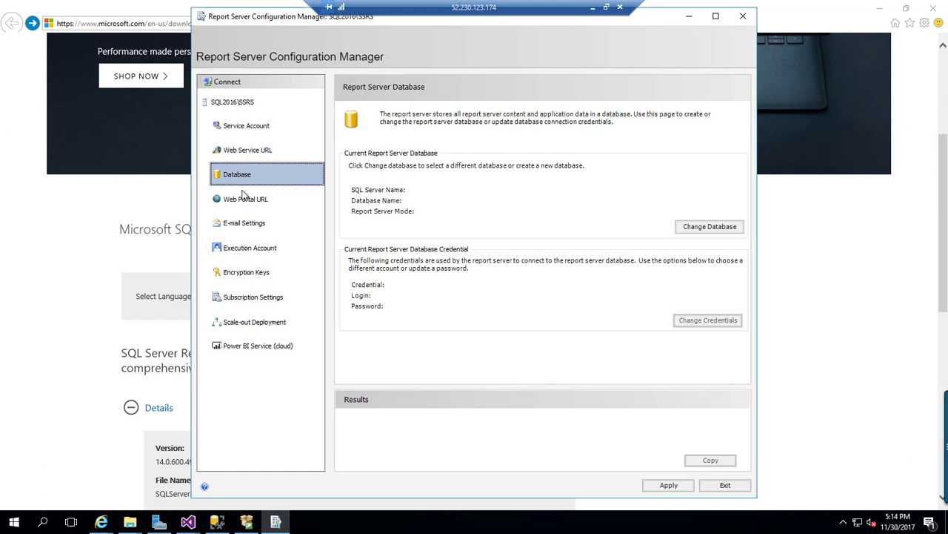
pyautogui.click(244, 199)
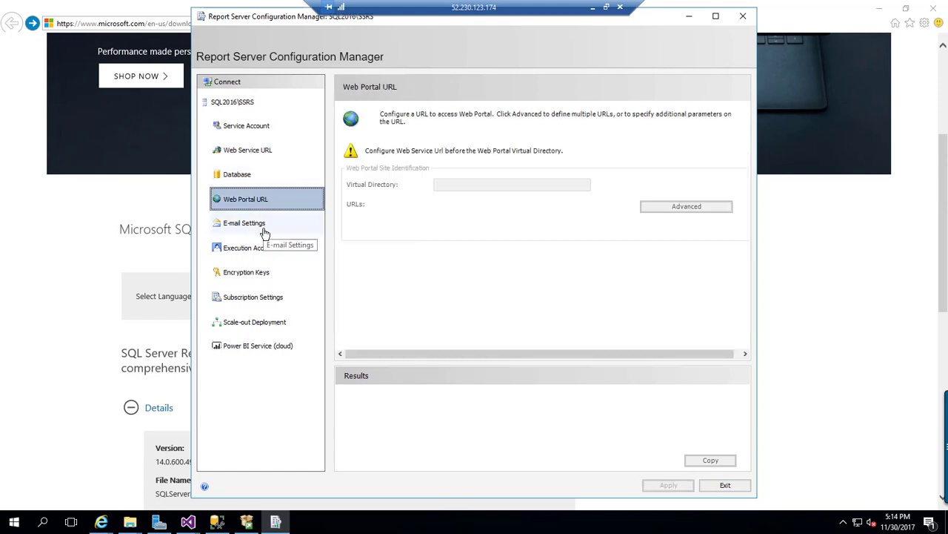
# Apply the default settings on the Web Service URL page
pyautogui.click(249, 155)
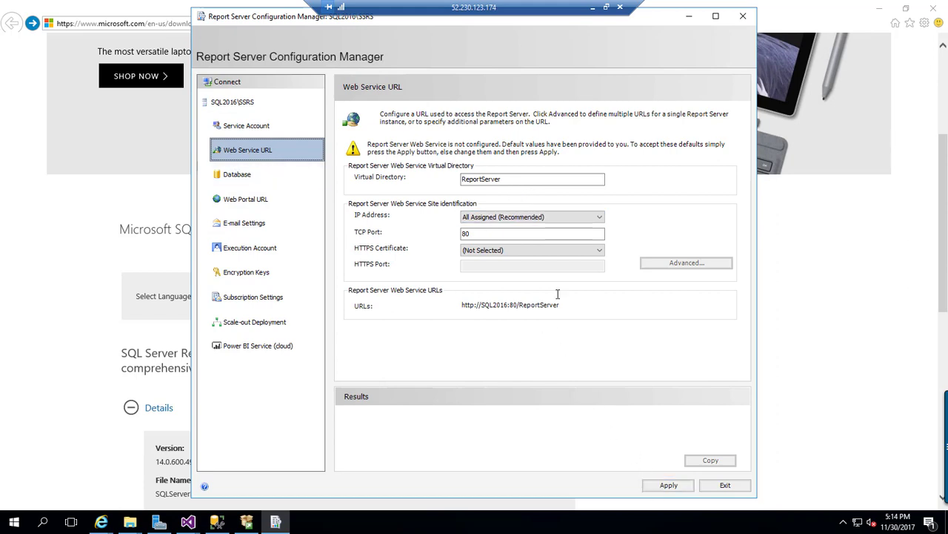
pyautogui.click(667, 485)
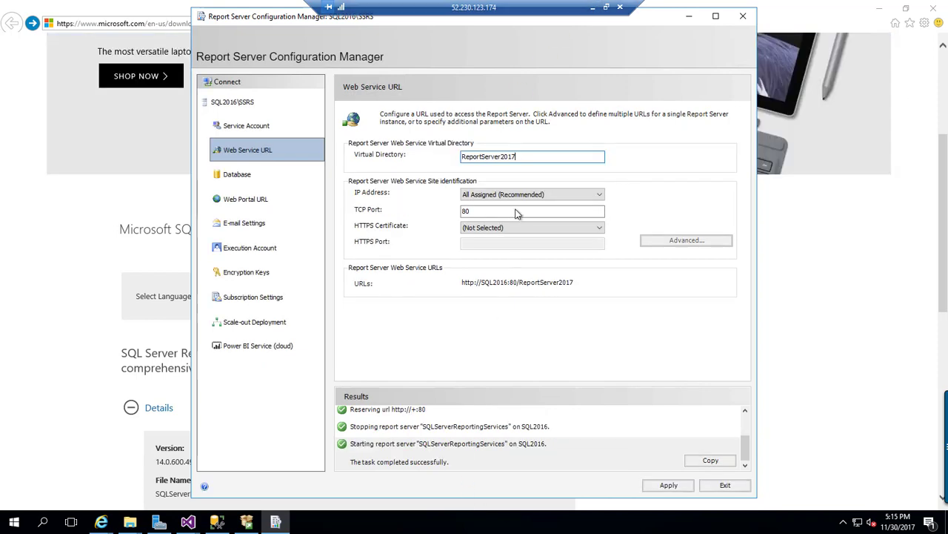
# Apply the ReportServer2017 virtual directory and dismiss the Reboot Required message
pyautogui.doubleClick(522, 155)
pyautogui.click(522, 156)
pyautogui.click(668, 484)
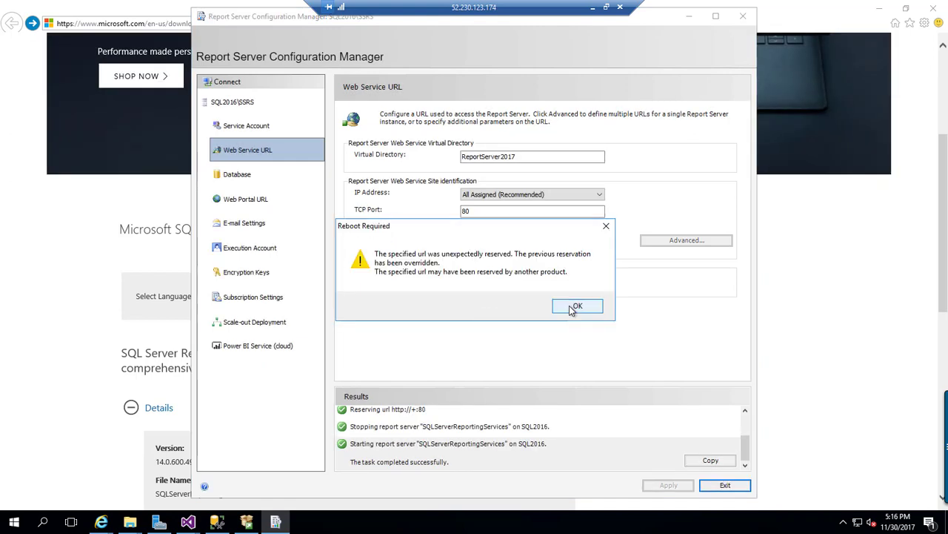
pyautogui.click(574, 306)
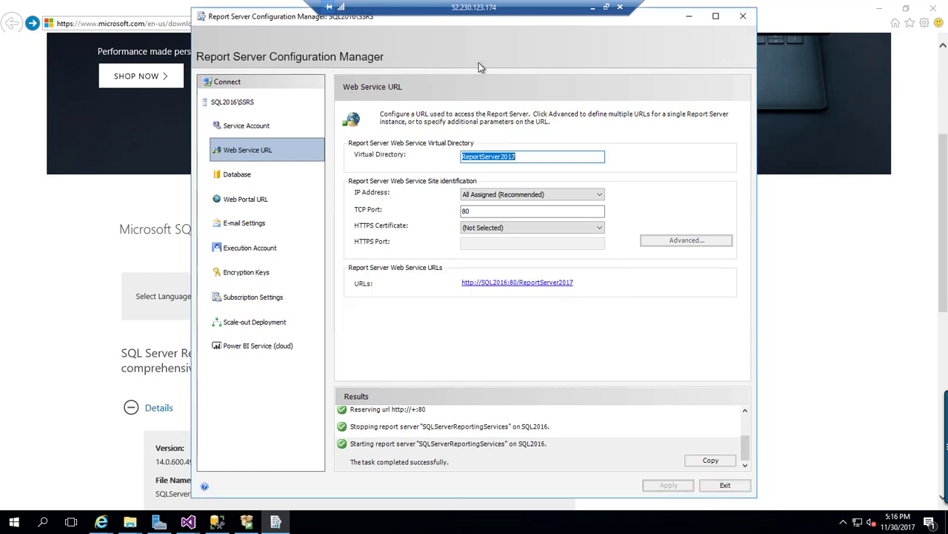